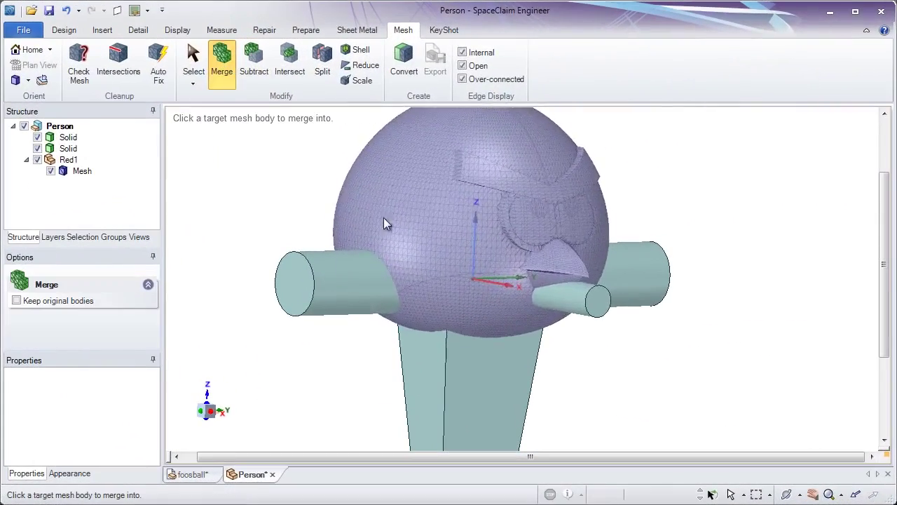
# - Merge the leg into the head sphere, then subtract the cylinders to leave holes in the head
pyautogui.click(384, 224)
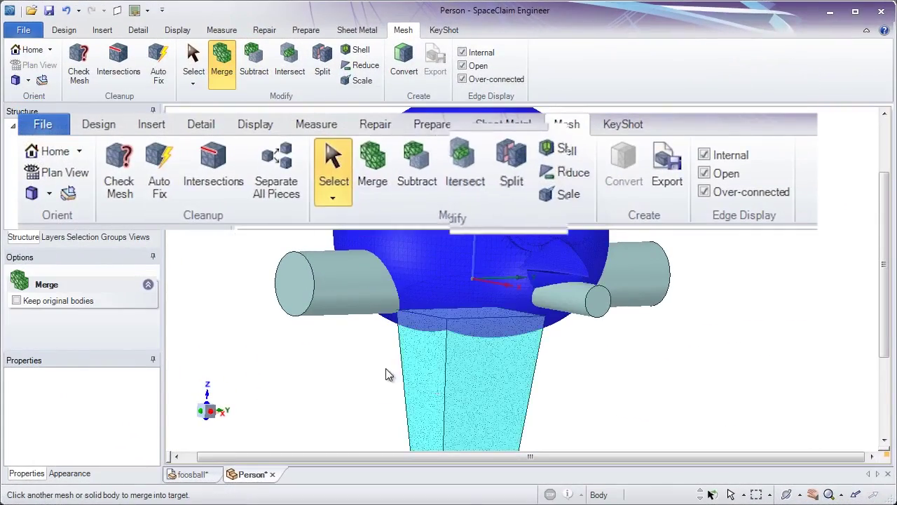
pyautogui.click(389, 375)
pyautogui.click(254, 66)
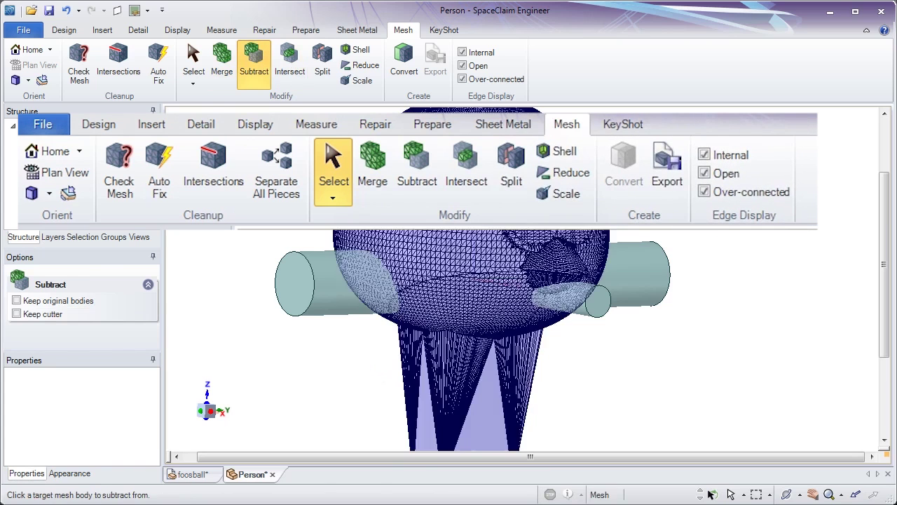
pyautogui.click(421, 330)
pyautogui.click(320, 281)
pyautogui.moveTo(265, 264)
pyautogui.mouseDown(button='middle')
pyautogui.moveTo(306, 241)
pyautogui.moveTo(473, 281)
pyautogui.mouseUp(button='middle')
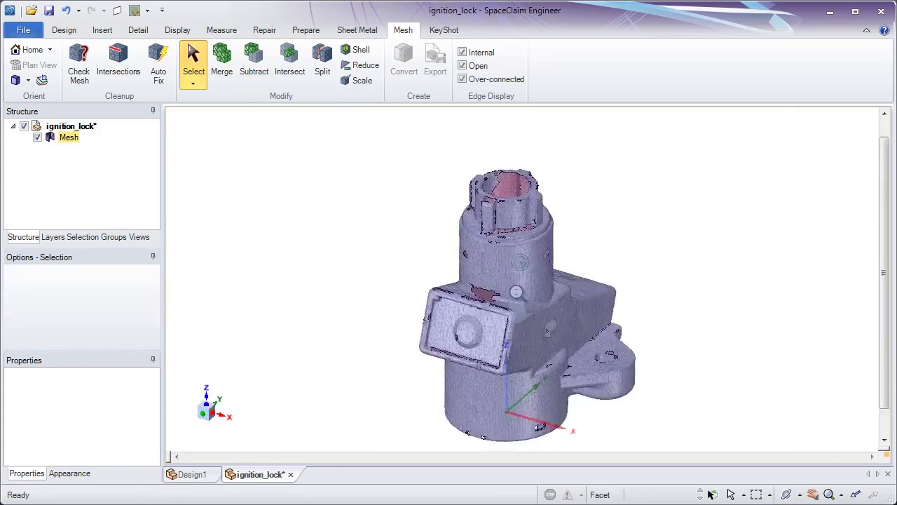
# - Zoom into the ignition lock, check its mesh for errors, then auto-fix the defects
pyautogui.scroll(2, 527, 346)
pyautogui.scroll(2, 527, 345)
pyautogui.scroll(2, 527, 345)
pyautogui.moveTo(528, 343); pyautogui.dragTo(214, 217, button='middle')
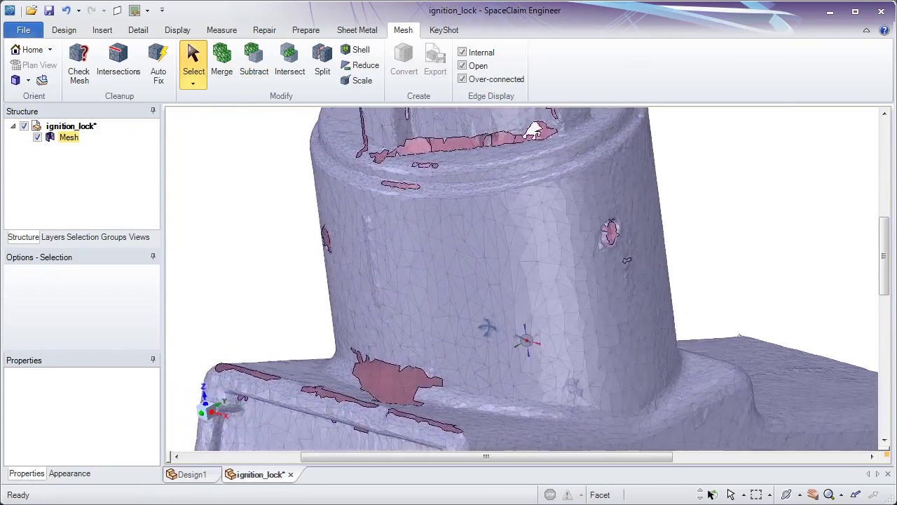
pyautogui.click(80, 66)
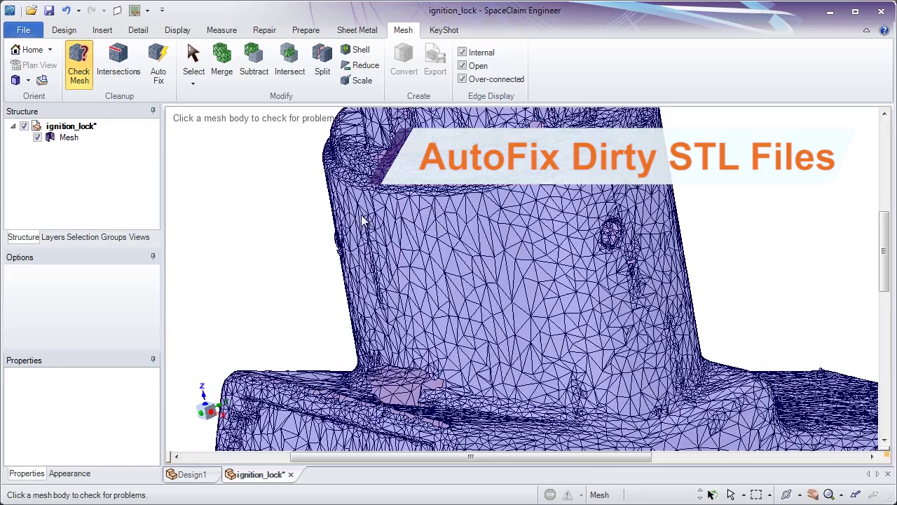
pyautogui.click(433, 228)
pyautogui.click(617, 371)
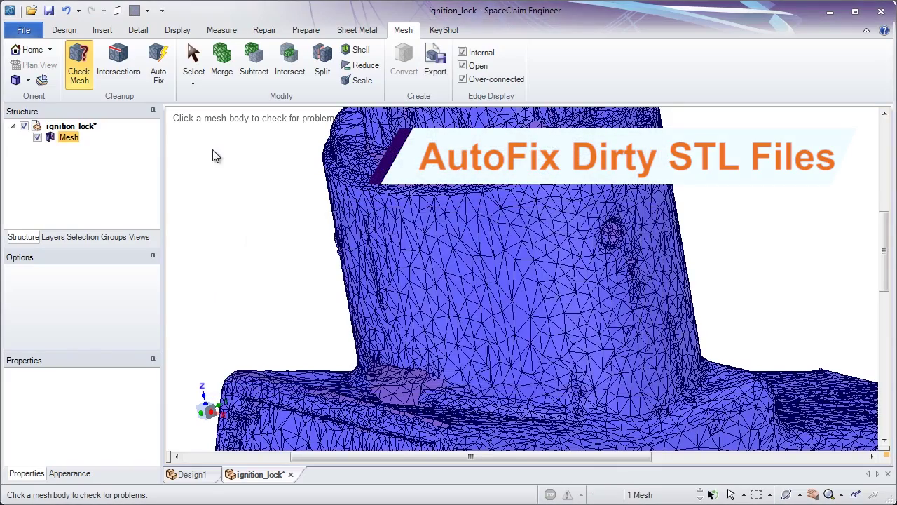
pyautogui.click(158, 66)
pyautogui.click(287, 185)
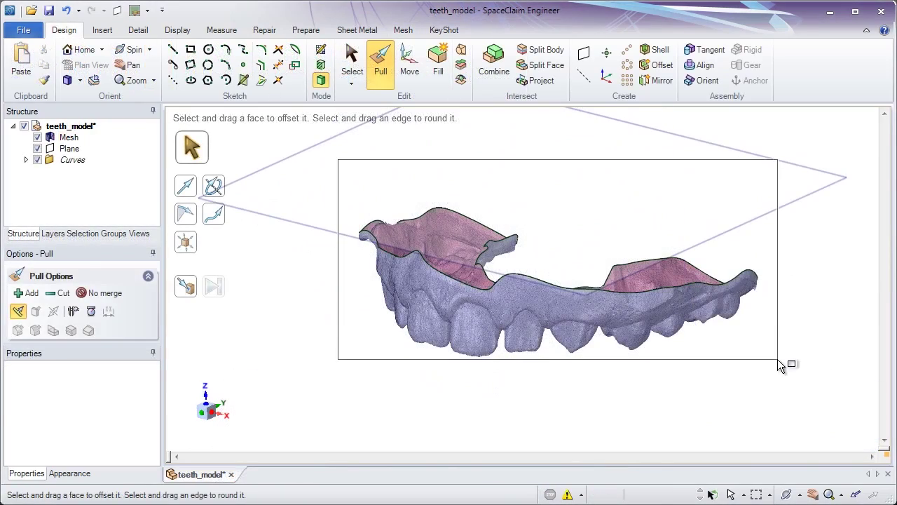
# - Pull the teeth scan's edge curves up into a tall wall and start converting it to mesh
pyautogui.moveTo(781, 365); pyautogui.dragTo(783, 365)
pyautogui.moveTo(600, 322)
pyautogui.mouseDown()
pyautogui.moveTo(405, 121)
pyautogui.moveTo(366, 152)
pyautogui.mouseUp()
pyautogui.press('s')
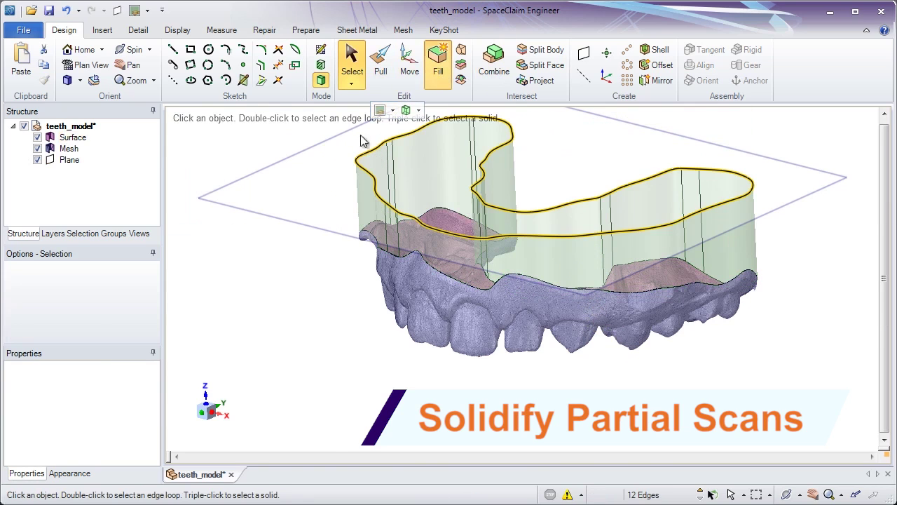
pyautogui.click(400, 31)
pyautogui.click(452, 68)
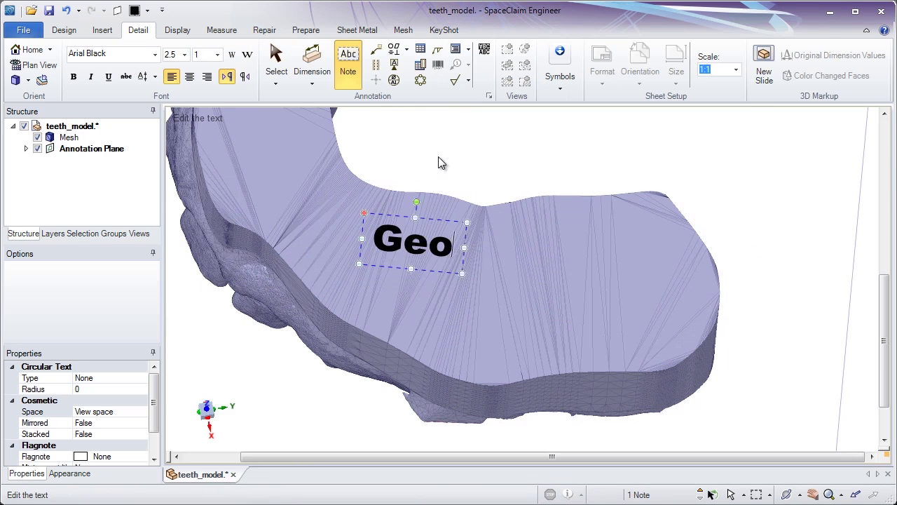
# - Complete the 'George Washington' lettering, position it, and merge it into the teeth mesh
pyautogui.write('rge Washington')
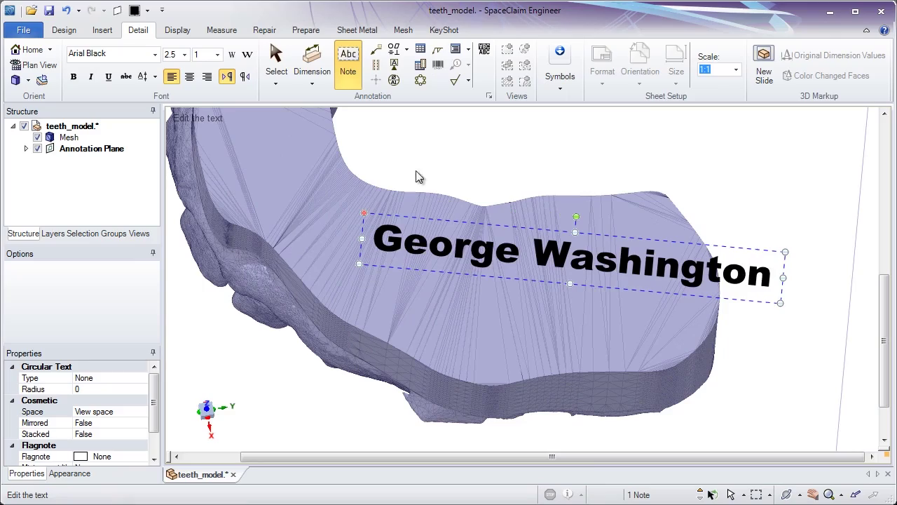
pyautogui.moveTo(430, 224); pyautogui.dragTo(341, 244)
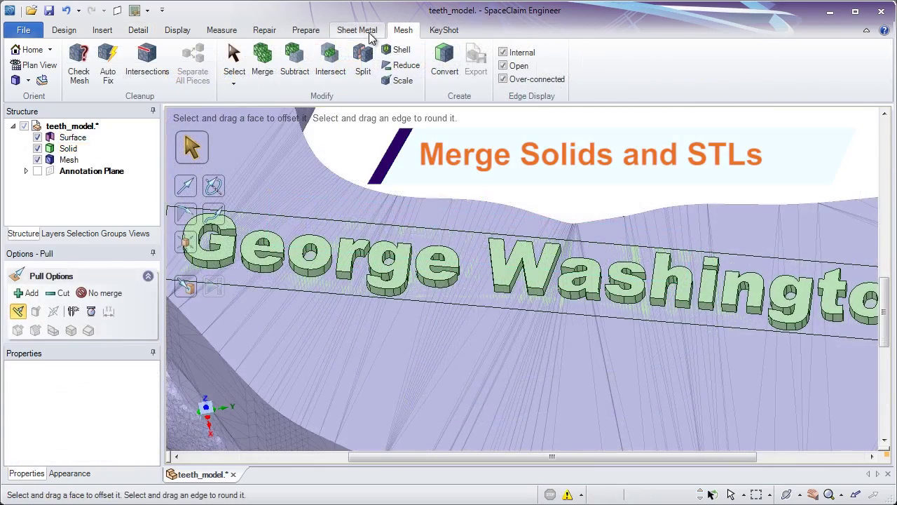
pyautogui.click(263, 63)
pyautogui.click(319, 207)
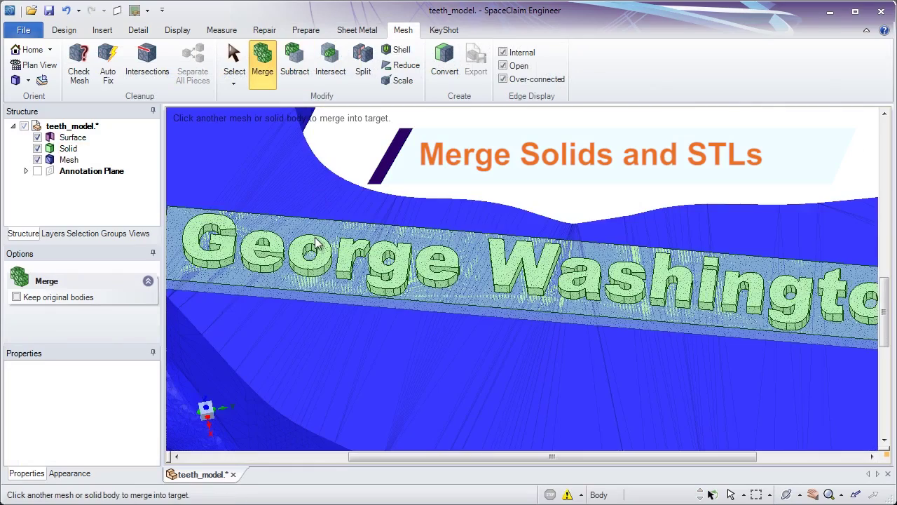
pyautogui.click(546, 266)
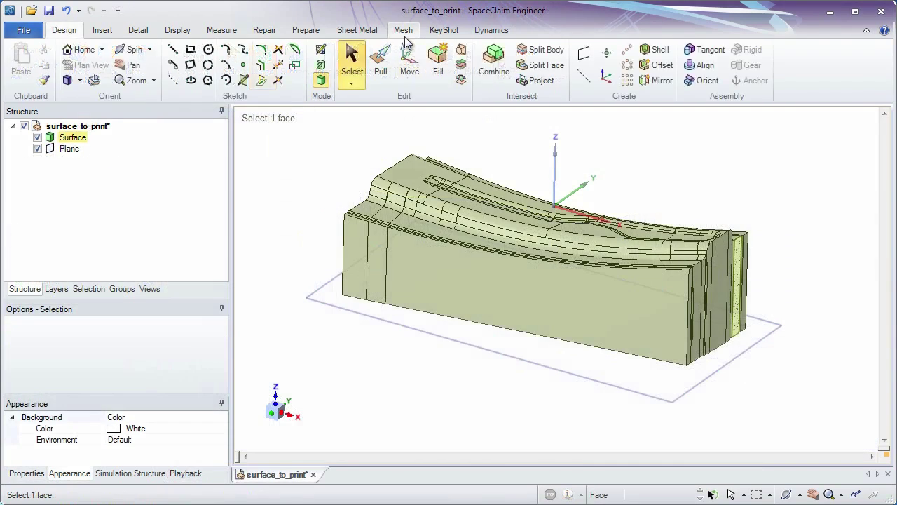
pyautogui.click(405, 33)
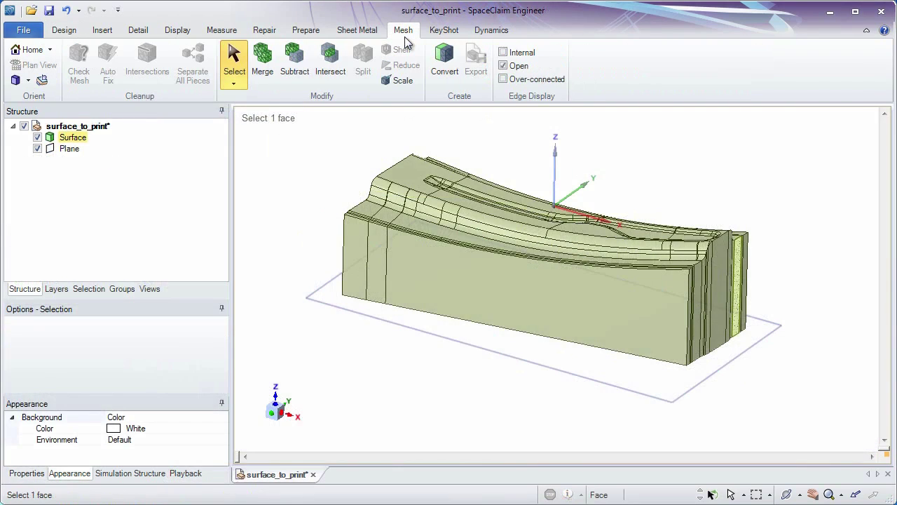
# - Convert the surface_to_print surface to a mesh and hide the original surface
pyautogui.click(438, 83)
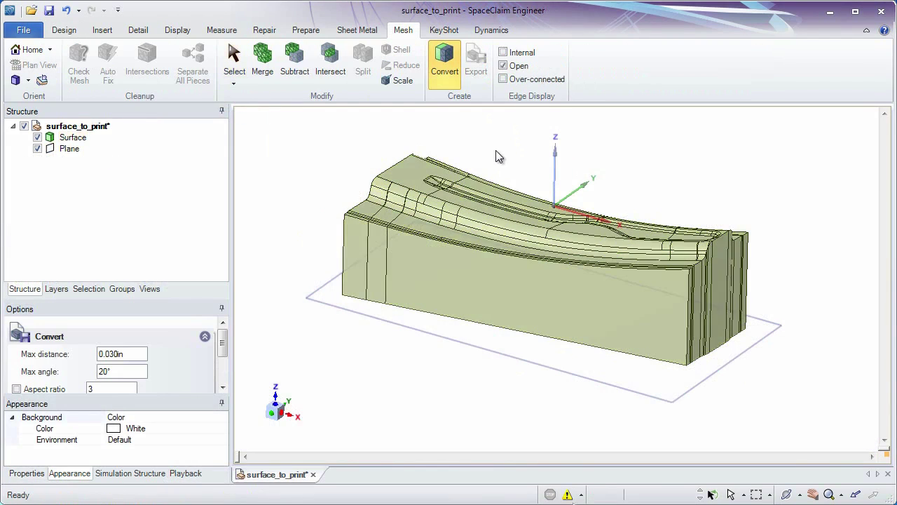
pyautogui.click(37, 137)
pyautogui.scroll(5, 749, 217)
# - Move the mesh's right end section outward to lengthen it
pyautogui.press('m')
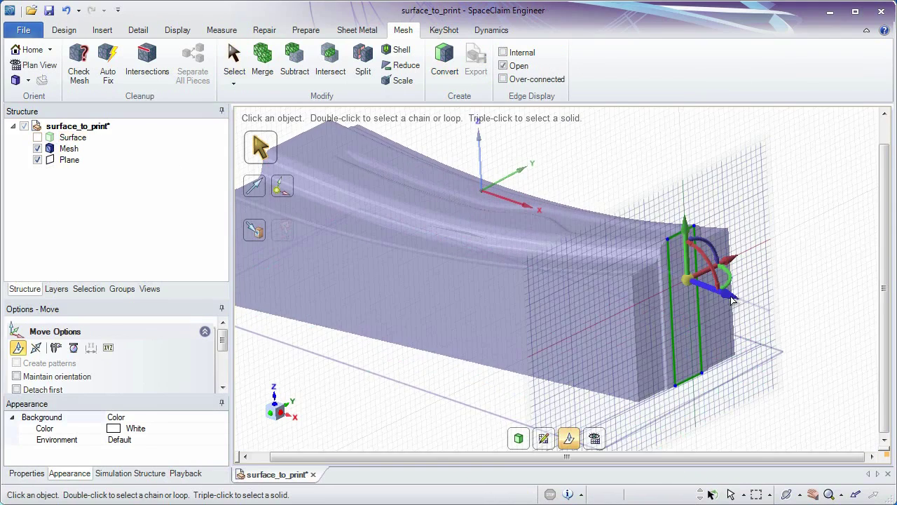
pyautogui.moveTo(731, 300); pyautogui.dragTo(690, 288)
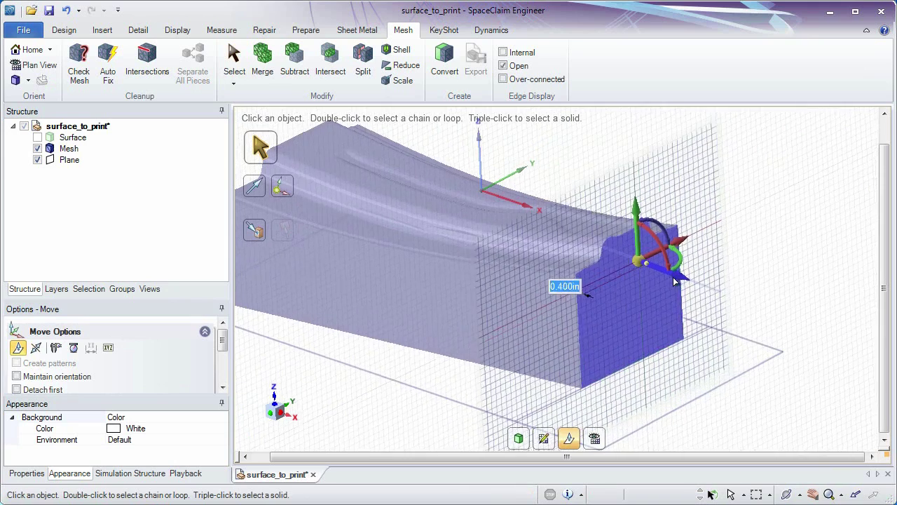
pyautogui.moveTo(690, 287); pyautogui.dragTo(626, 276)
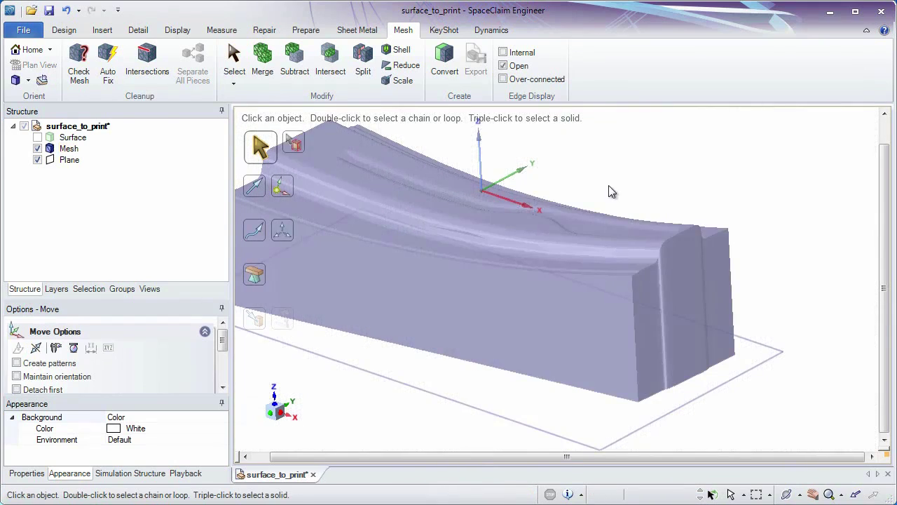
pyautogui.click(385, 54)
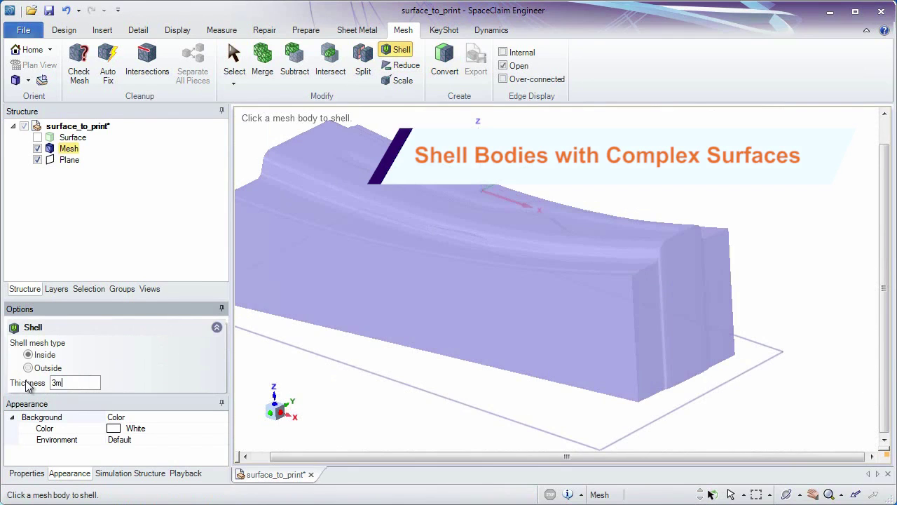
# - Shell the mesh to 0.118in and shift its end section outline in cross-section view
pyautogui.click(348, 315)
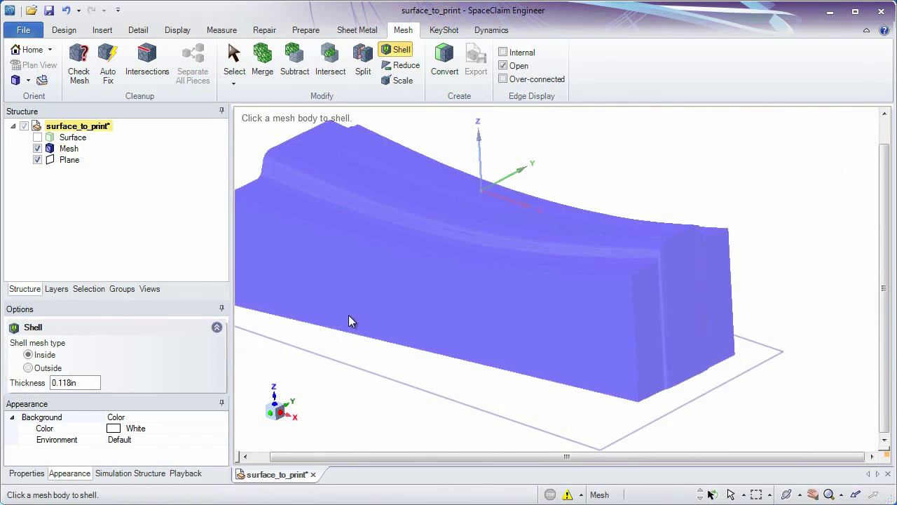
pyautogui.press('x')
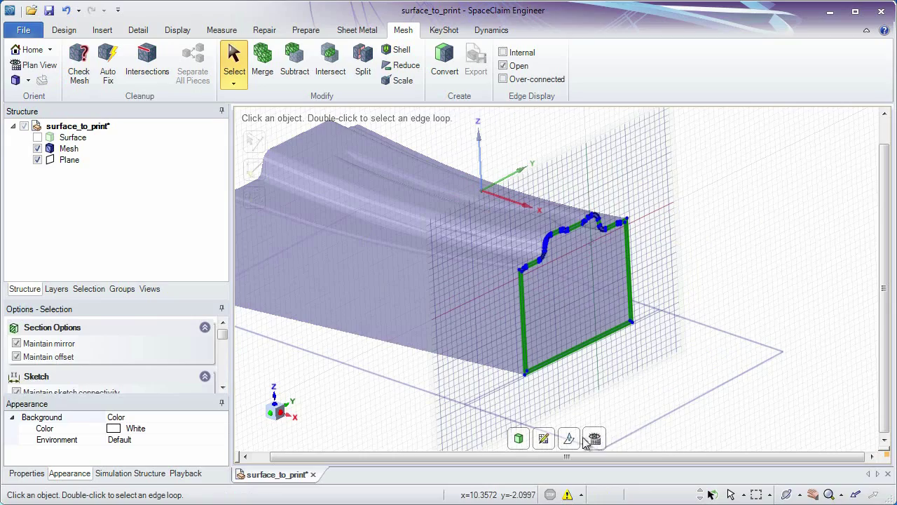
pyautogui.press('m')
pyautogui.scroll(5, 601, 250)
pyautogui.scroll(1, 698, 279)
pyautogui.moveTo(673, 277)
pyautogui.mouseDown()
pyautogui.moveTo(659, 258)
pyautogui.moveTo(631, 260)
pyautogui.moveTo(601, 228)
pyautogui.mouseUp()
pyautogui.press('Escape')
pyautogui.press('d')
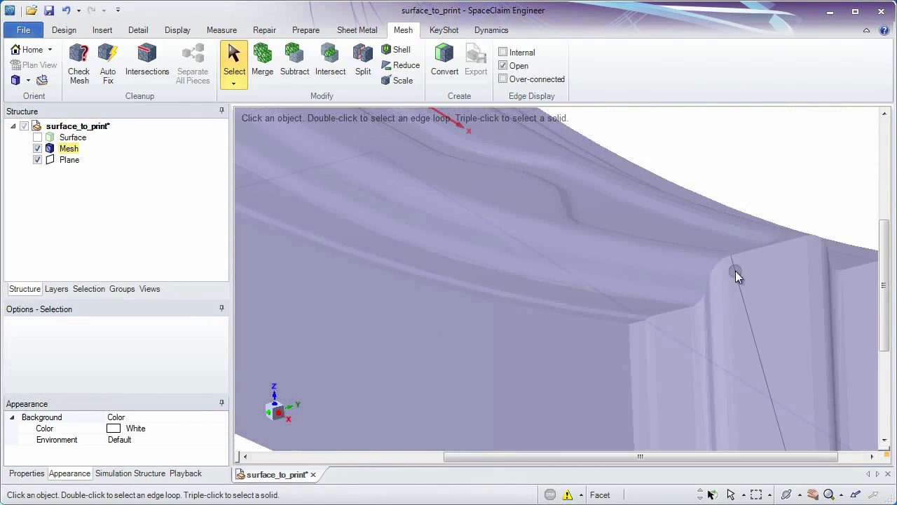
# - Split the shelled mesh with the plane, then shift the aorta section curve up-left
pyautogui.scroll(-2, 705, 254)
pyautogui.scroll(-3, 705, 255)
pyautogui.scroll(-3, 705, 255)
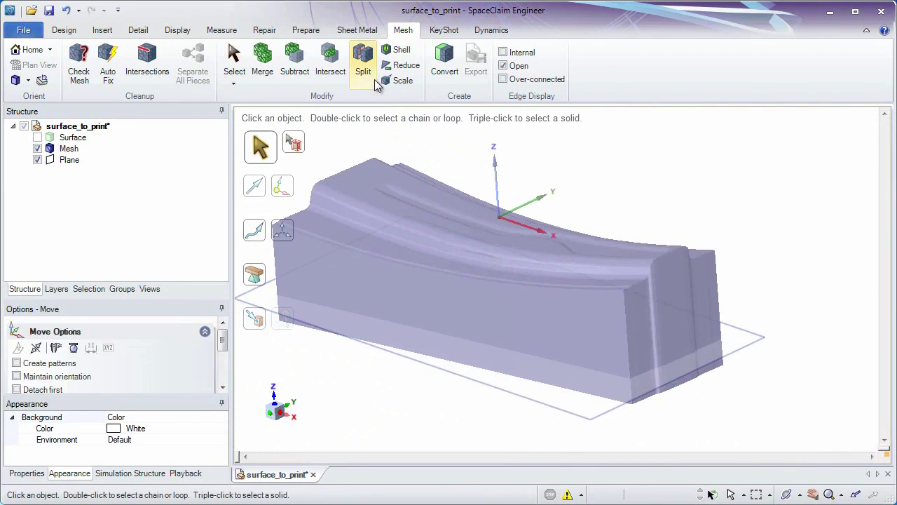
pyautogui.click(362, 63)
pyautogui.click(381, 180)
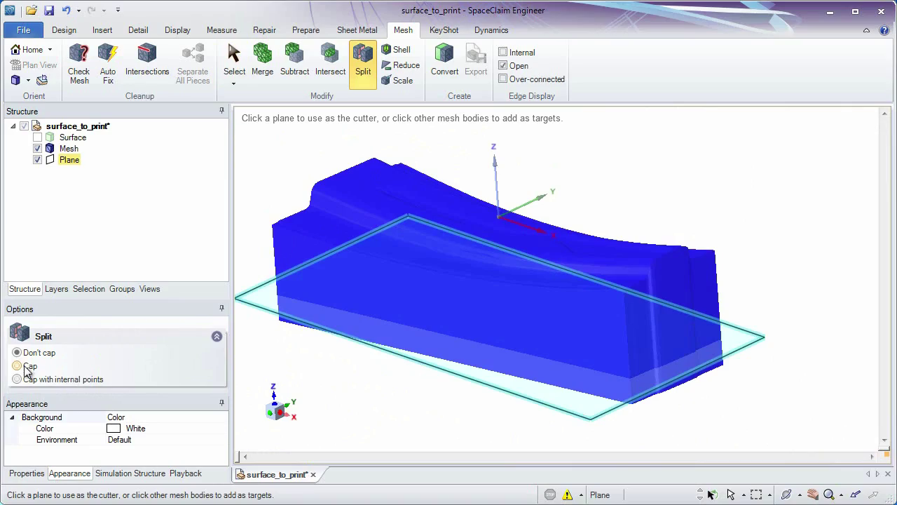
pyautogui.click(255, 311)
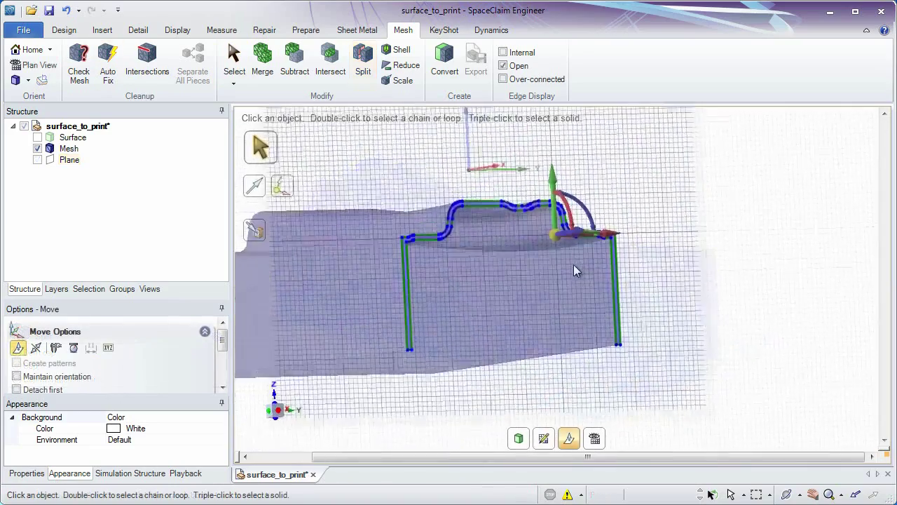
pyautogui.moveTo(579, 246); pyautogui.dragTo(506, 228)
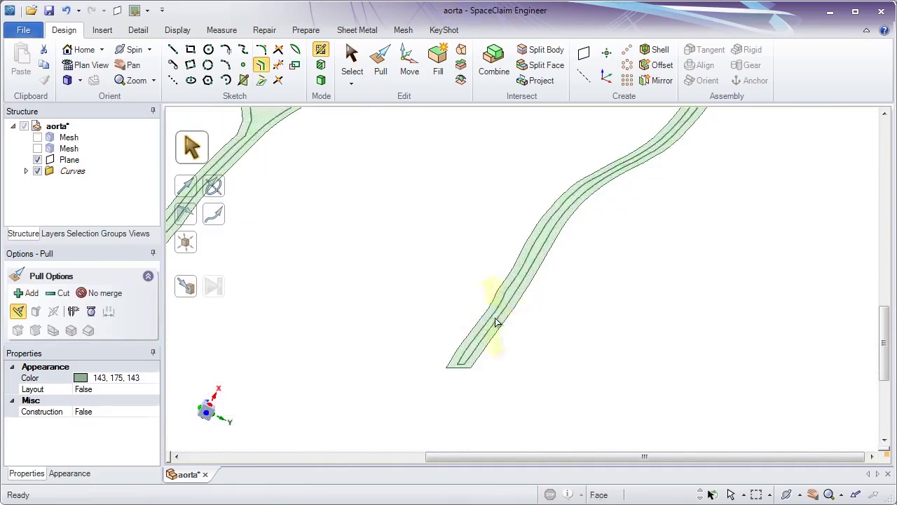
# - Pull the aorta's offset strip face into a solid rib 1 unit thick
pyautogui.press('p')
pyautogui.click(496, 319)
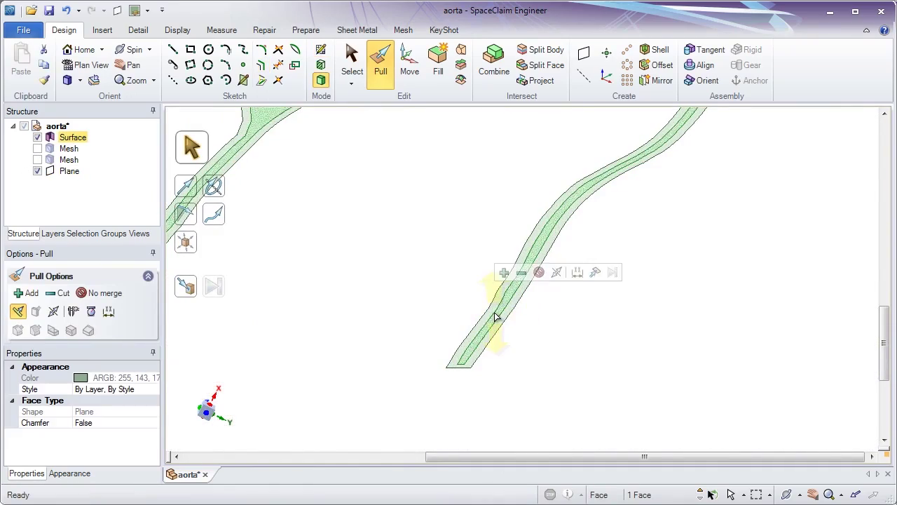
pyautogui.press('Return')
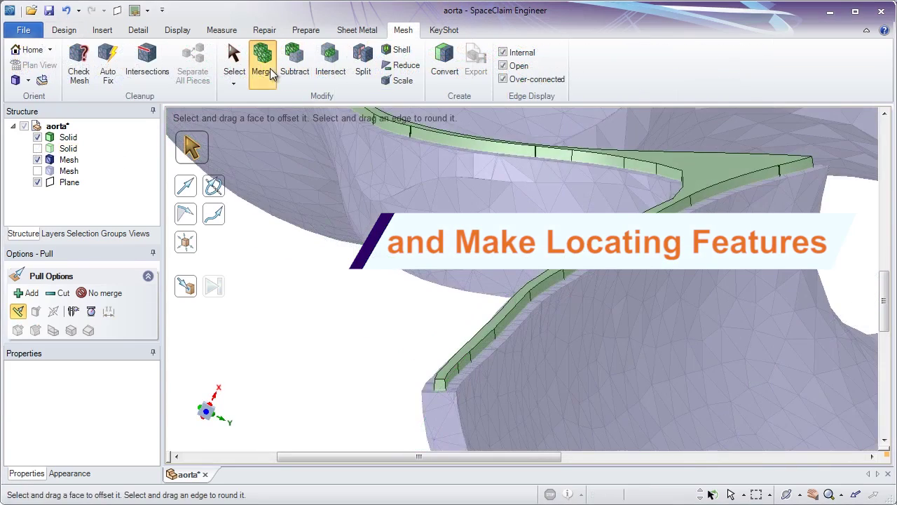
# - Subtract the cutter body from the aorta mesh and drag the blue and yellow pieces apart
pyautogui.click(272, 75)
pyautogui.click(510, 322)
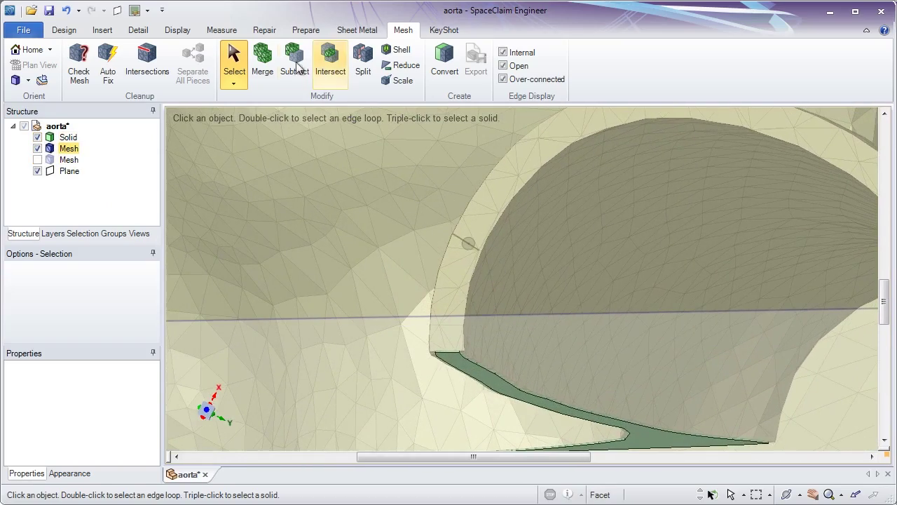
pyautogui.click(298, 66)
pyautogui.click(475, 361)
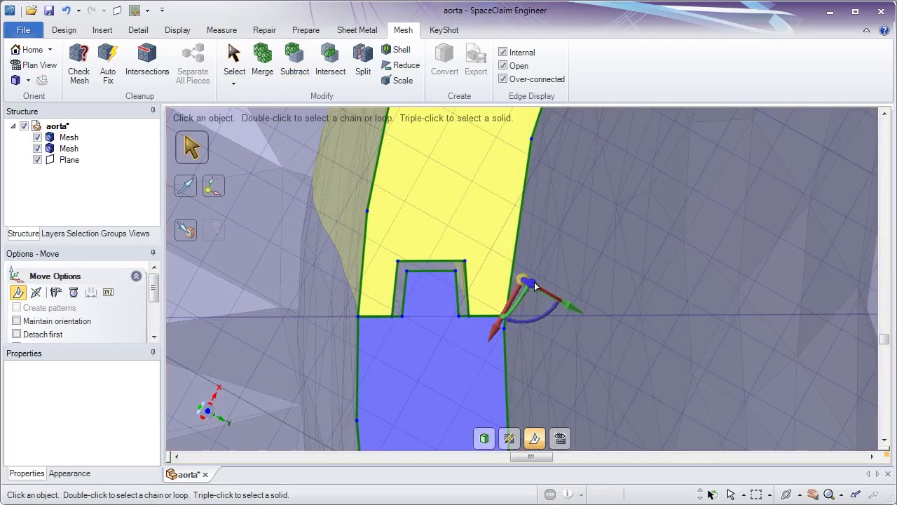
pyautogui.moveTo(534, 285); pyautogui.dragTo(329, 153)
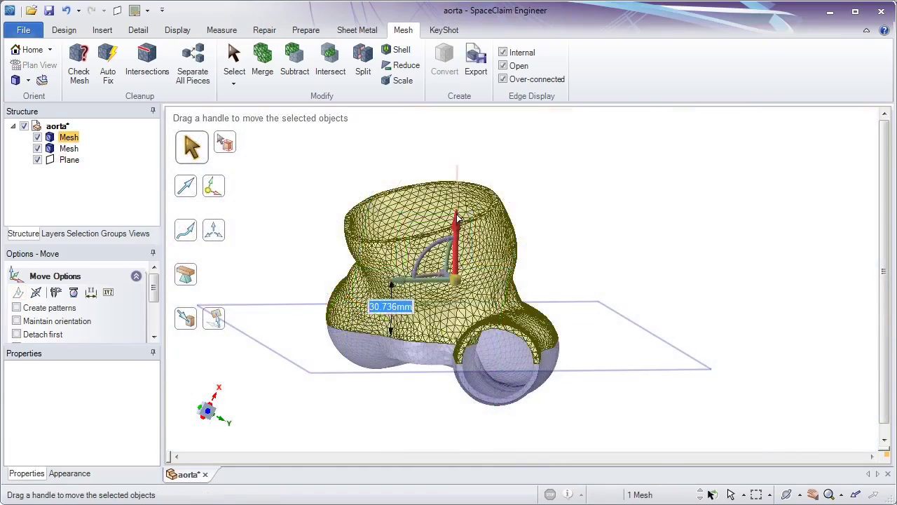
pyautogui.moveTo(457, 219); pyautogui.dragTo(456, 165)
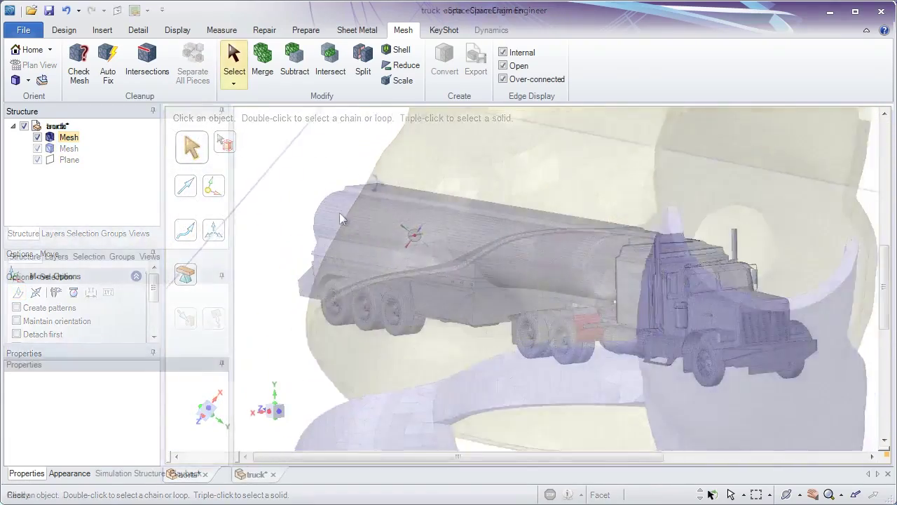
# - Inspect the truck cab and run Check Mesh on the truck, then dismiss the report
pyautogui.scroll(5, 596, 341)
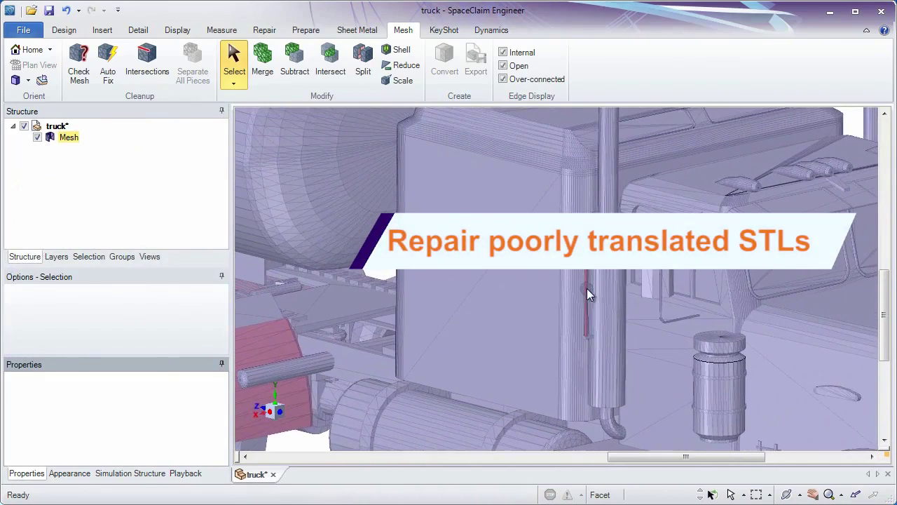
pyautogui.scroll(5, 584, 285)
pyautogui.moveTo(707, 321)
pyautogui.mouseDown(button='middle')
pyautogui.moveTo(631, 362)
pyautogui.moveTo(687, 295)
pyautogui.moveTo(550, 382)
pyautogui.mouseUp(button='middle')
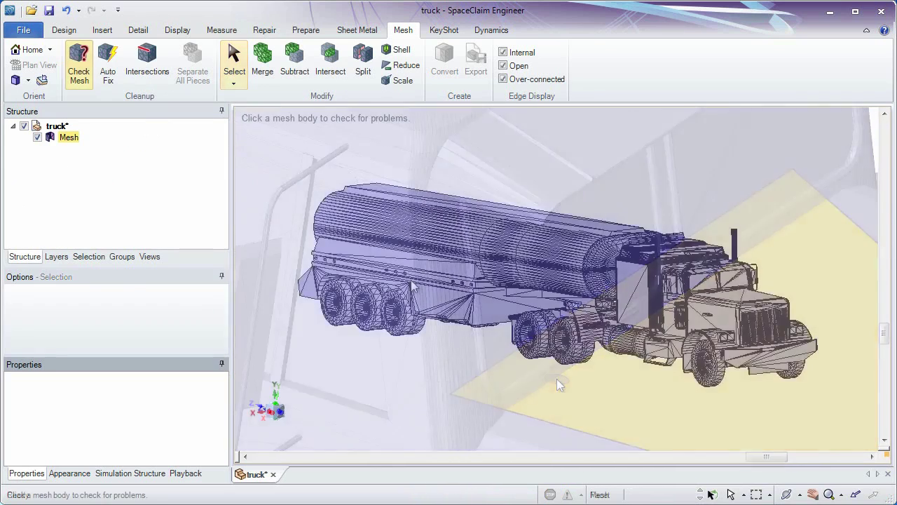
pyautogui.click(476, 322)
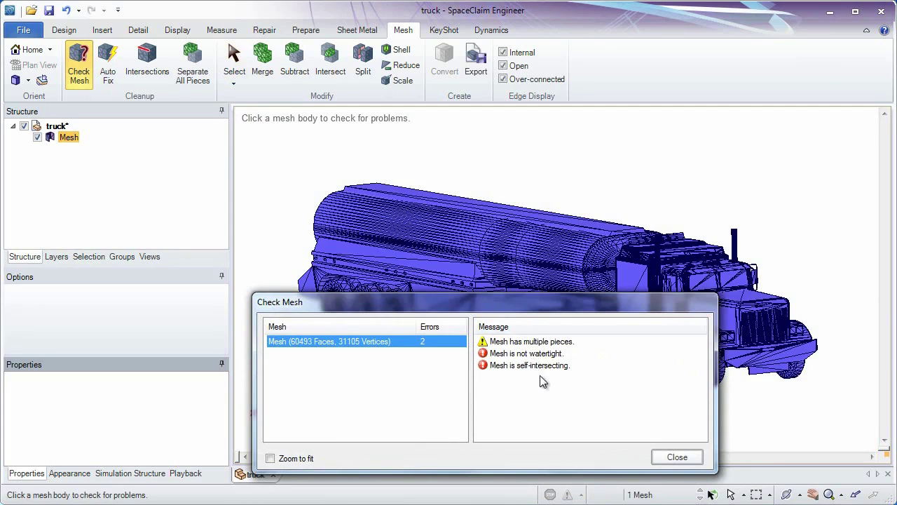
pyautogui.click(676, 458)
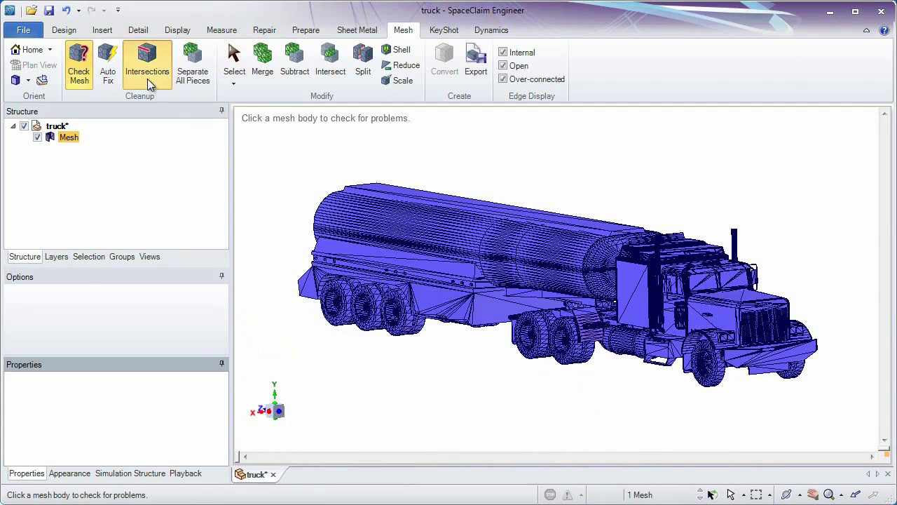
# - Fix the truck's self-intersections and recheck, leaving only the multiple-pieces warning
pyautogui.click(149, 77)
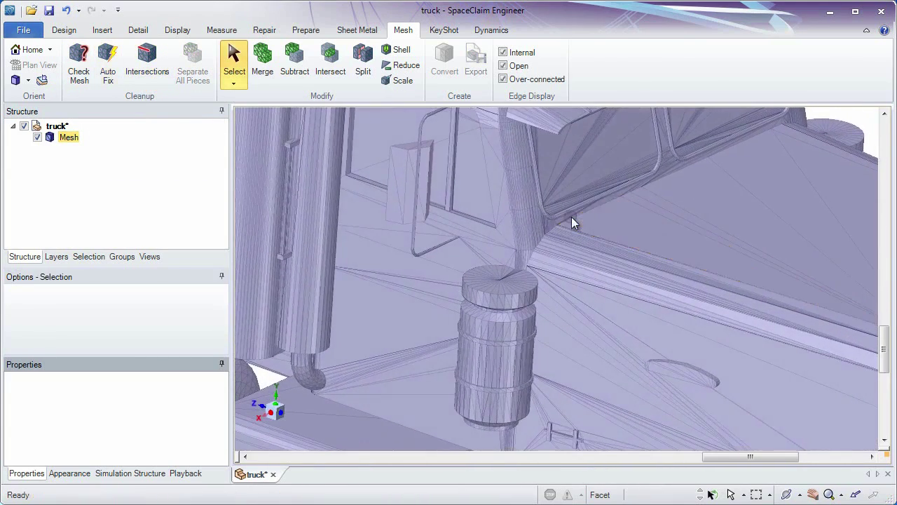
pyautogui.scroll(2, 571, 215)
pyautogui.scroll(2, 578, 214)
pyautogui.scroll(1, 599, 211)
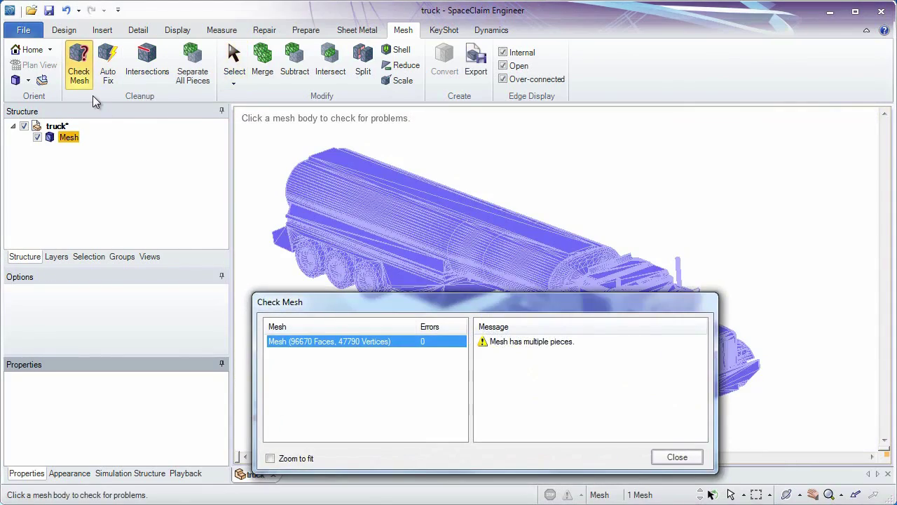
pyautogui.click(664, 460)
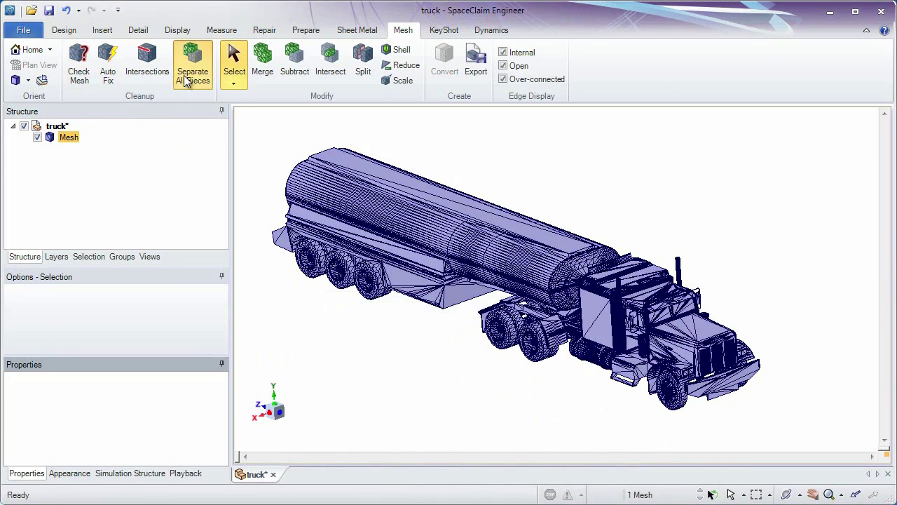
# - Separate the truck mesh into its pieces and give each a random colour
pyautogui.click(187, 82)
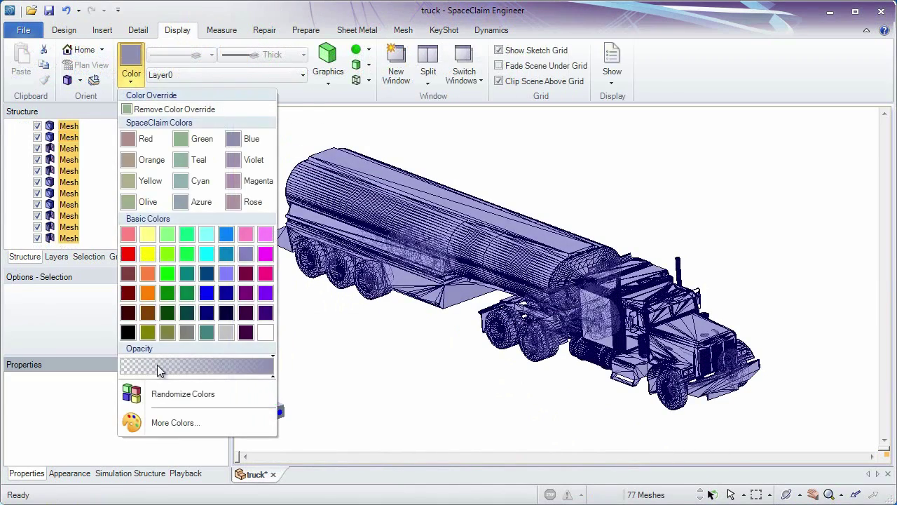
pyautogui.click(170, 390)
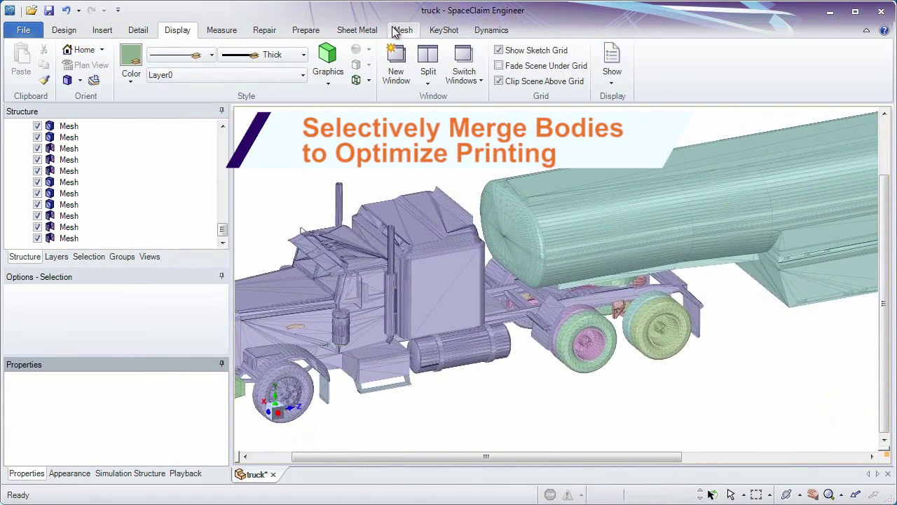
pyautogui.click(395, 32)
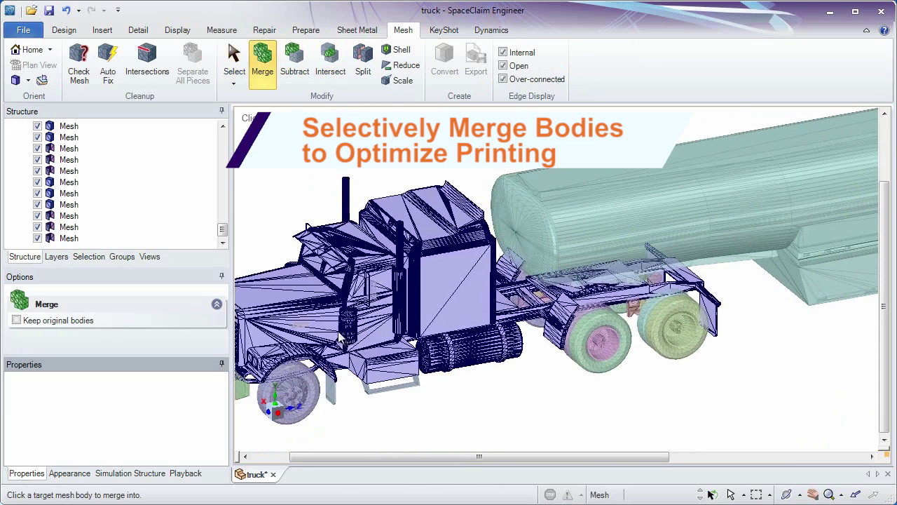
# - Merge the truck cab's parts into a single mesh body
pyautogui.click(309, 329)
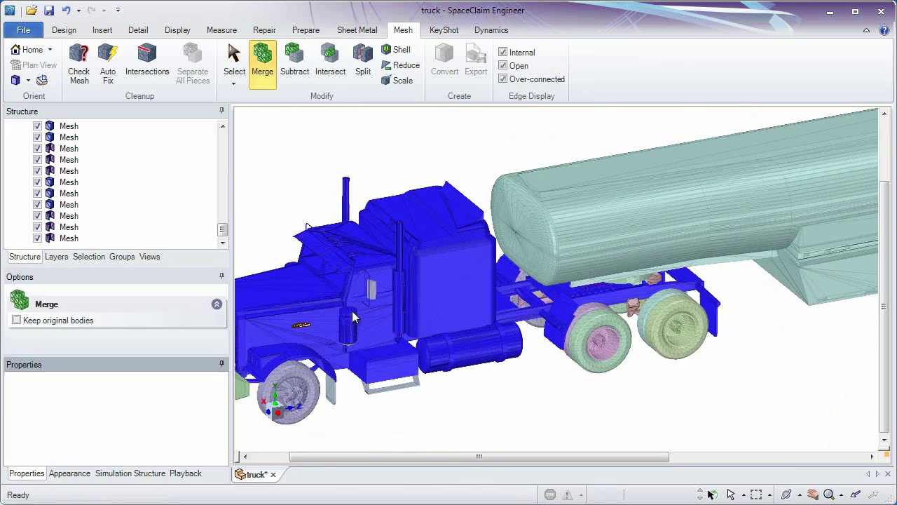
pyautogui.scroll(2, 352, 316)
pyautogui.scroll(5, 350, 364)
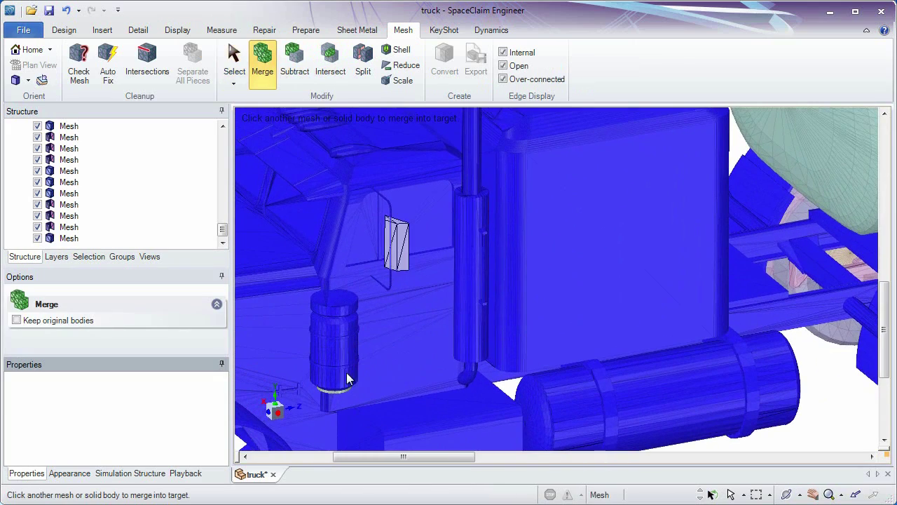
pyautogui.scroll(-3, 348, 379)
pyautogui.scroll(-3, 584, 345)
pyautogui.scroll(-2, 770, 295)
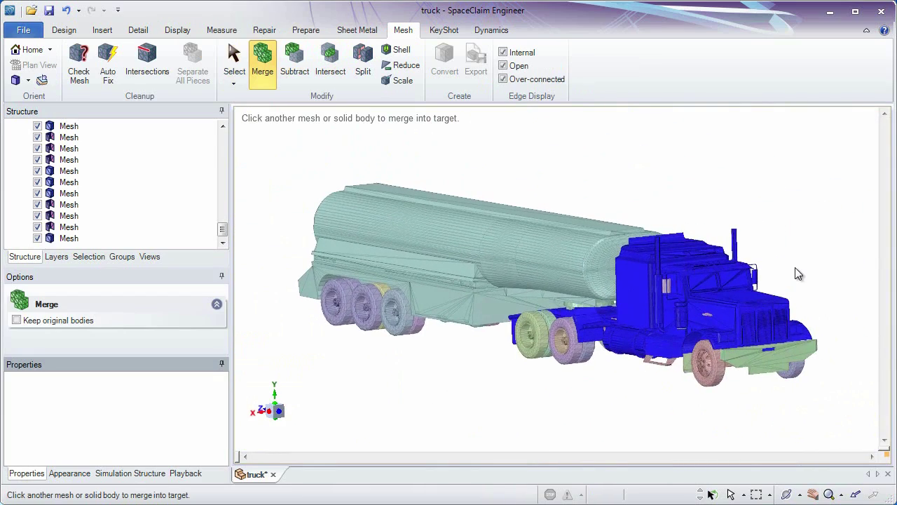
pyautogui.press('Escape')
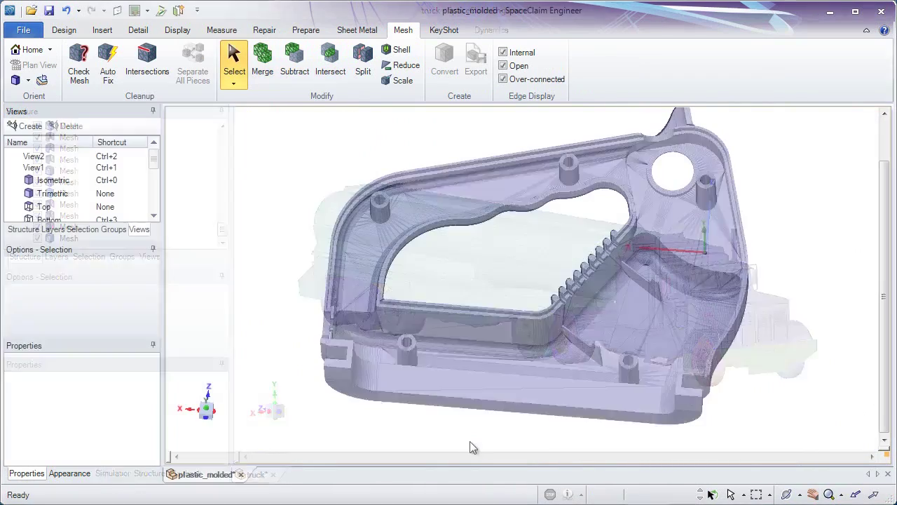
# - Separate the thin rib's facets from the molded part into their own mesh piece
pyautogui.moveTo(471, 443); pyautogui.dragTo(422, 475, button='middle')
pyautogui.moveTo(638, 131); pyautogui.dragTo(733, 403)
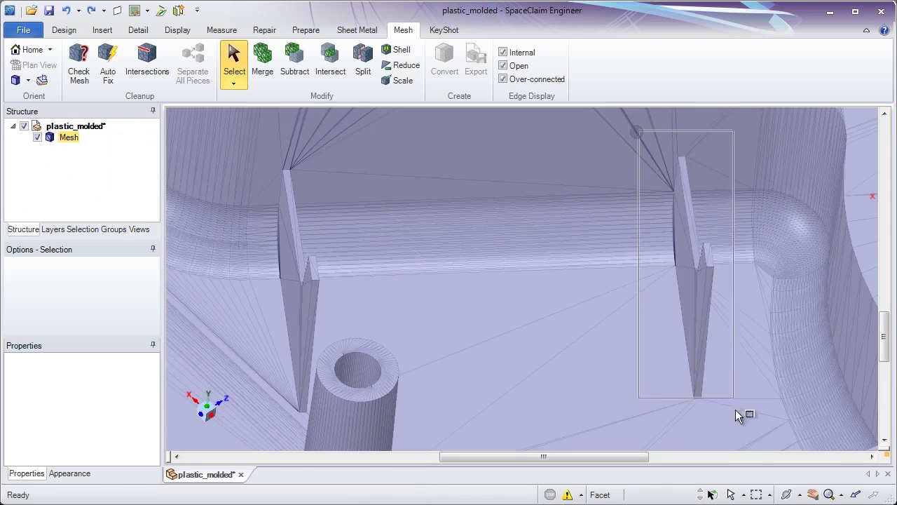
pyautogui.rightClick(682, 213)
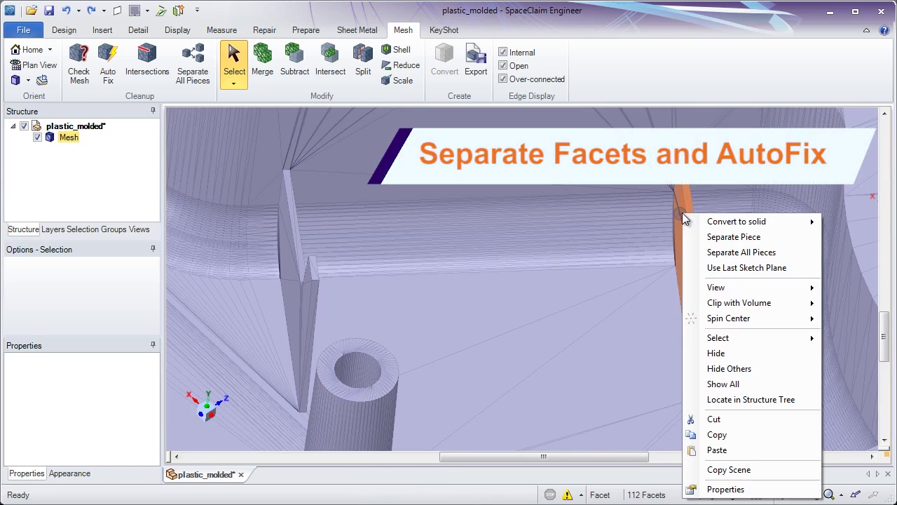
pyautogui.click(695, 393)
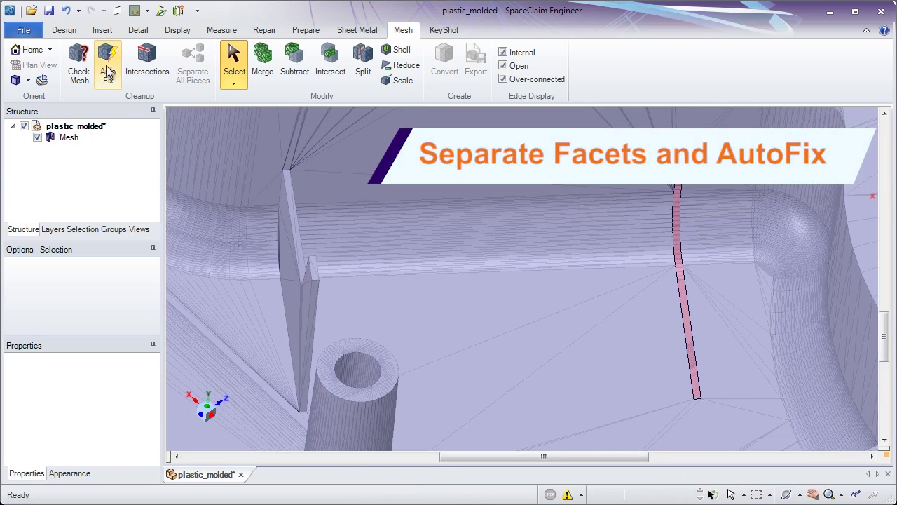
# - Auto-fix the separated rib mesh and convert it to a solid with merged faces
pyautogui.click(107, 74)
pyautogui.click(620, 208)
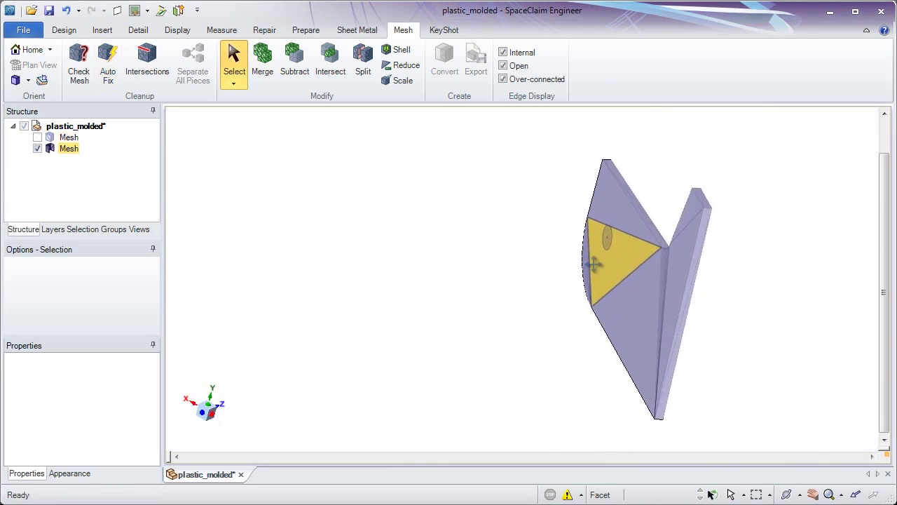
pyautogui.click(611, 224)
pyautogui.rightClick(612, 226)
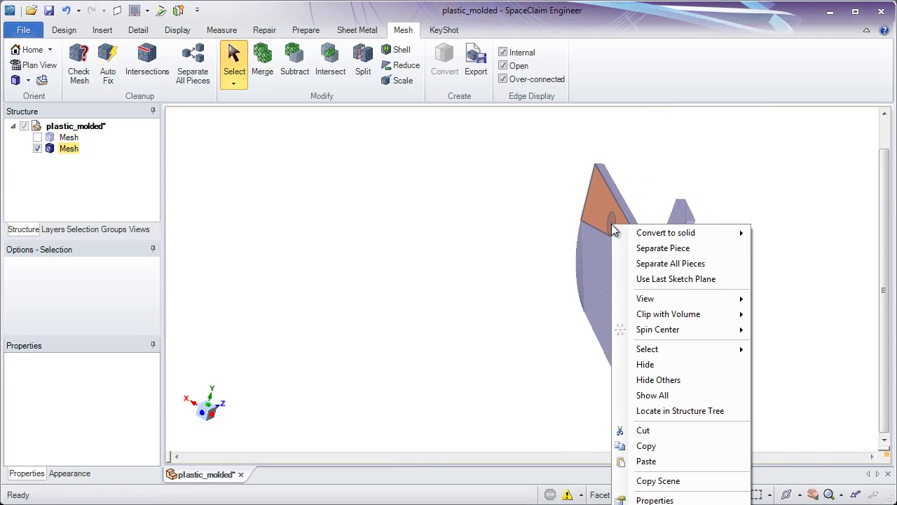
pyautogui.moveTo(666, 233)
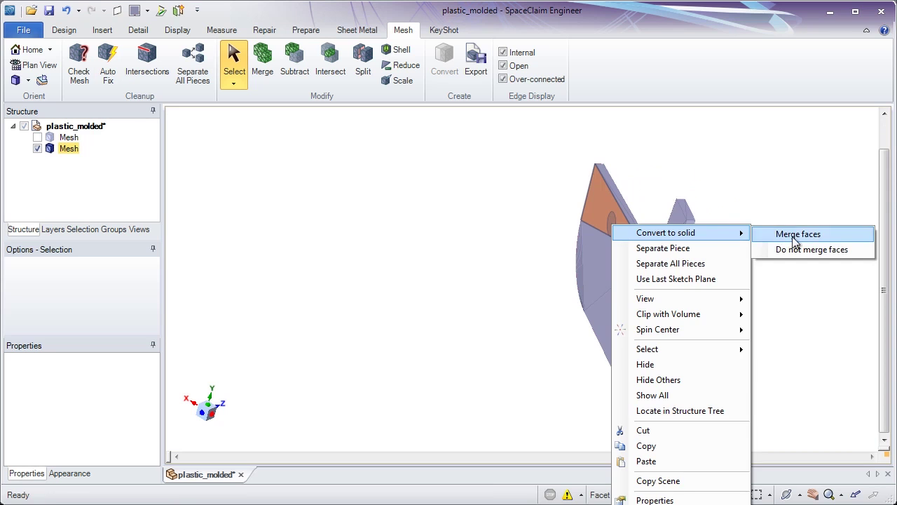
pyautogui.click(795, 242)
# - Round the rib solid's 38 edges with Pull, then place a copy at the left rib
pyautogui.press('p')
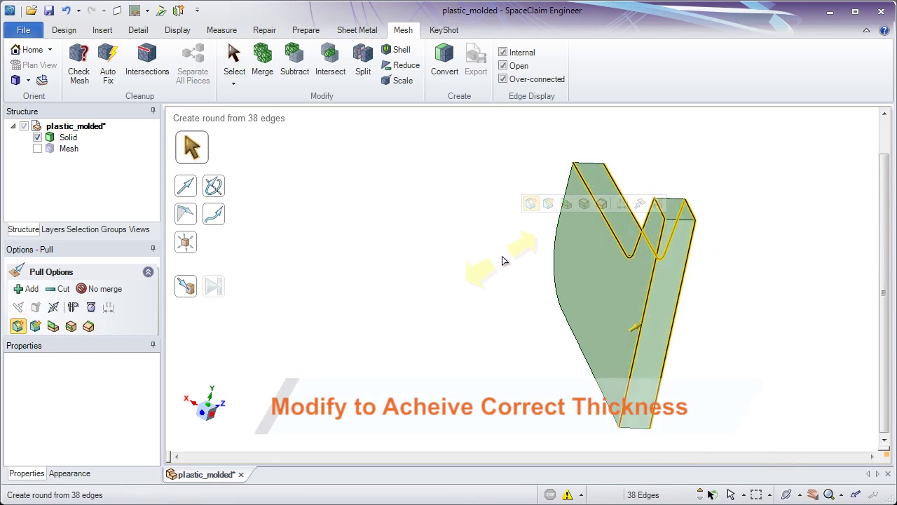
pyautogui.moveTo(502, 261); pyautogui.dragTo(504, 261)
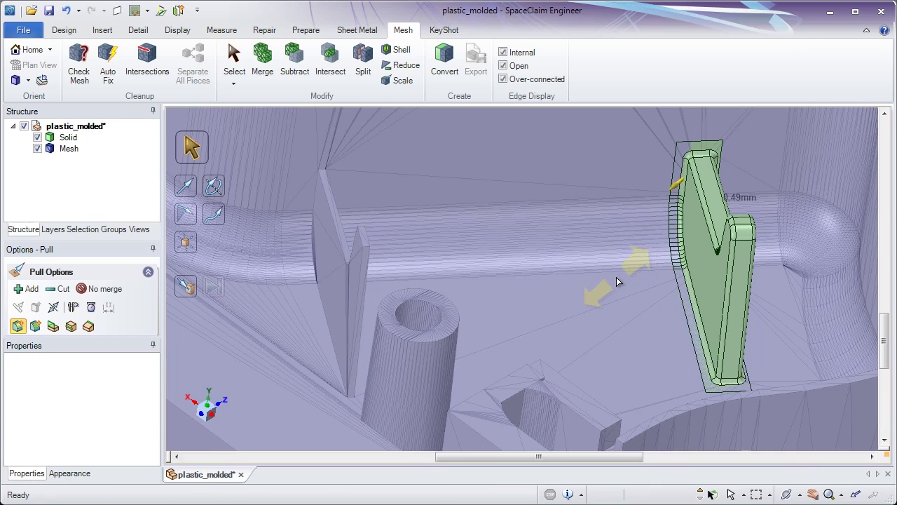
pyautogui.press('m')
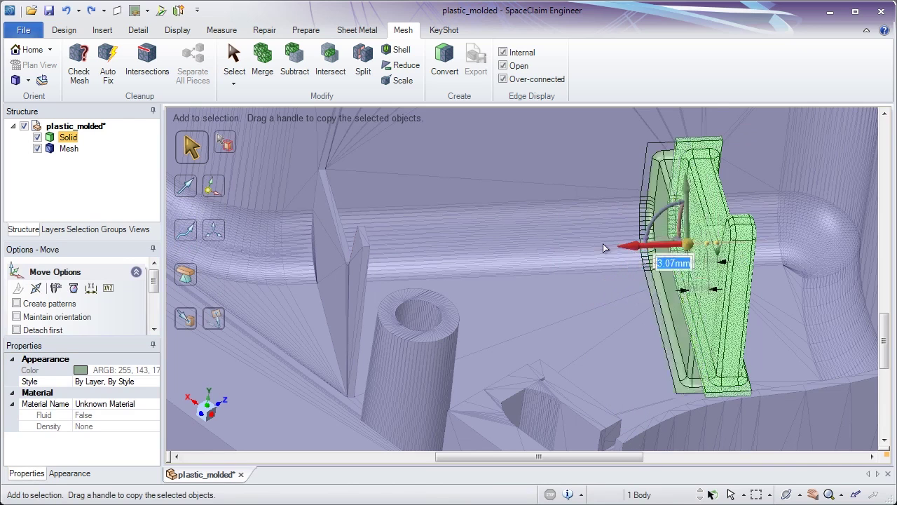
pyautogui.keyDown('ctrl'); pyautogui.moveTo(641, 252); pyautogui.dragTo(300, 233); pyautogui.keyUp('ctrl')
# - Merge both rib solids into the plastic_molded mesh and orbit to inspect the result
pyautogui.press('s')
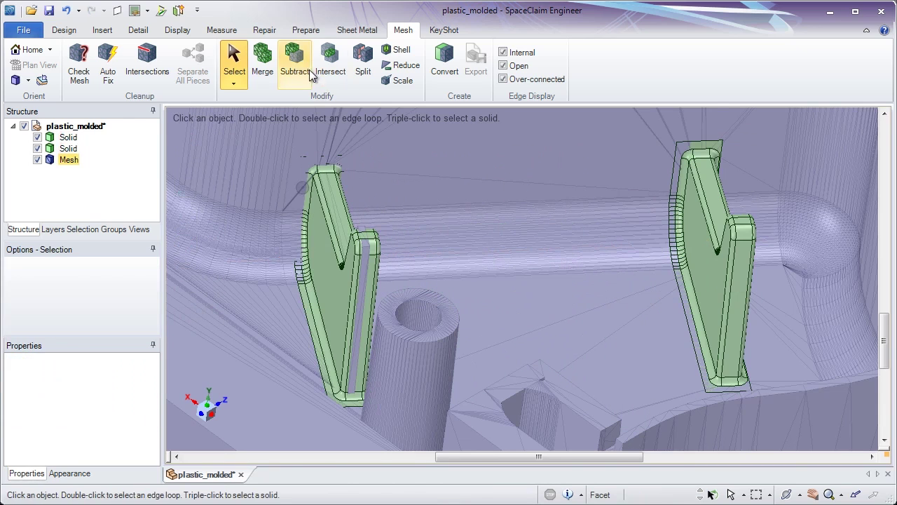
pyautogui.click(262, 63)
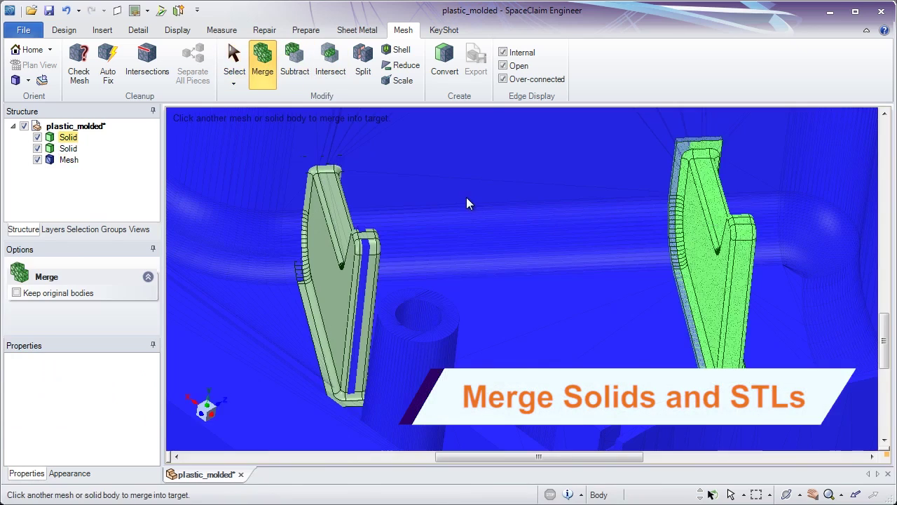
pyautogui.click(366, 246)
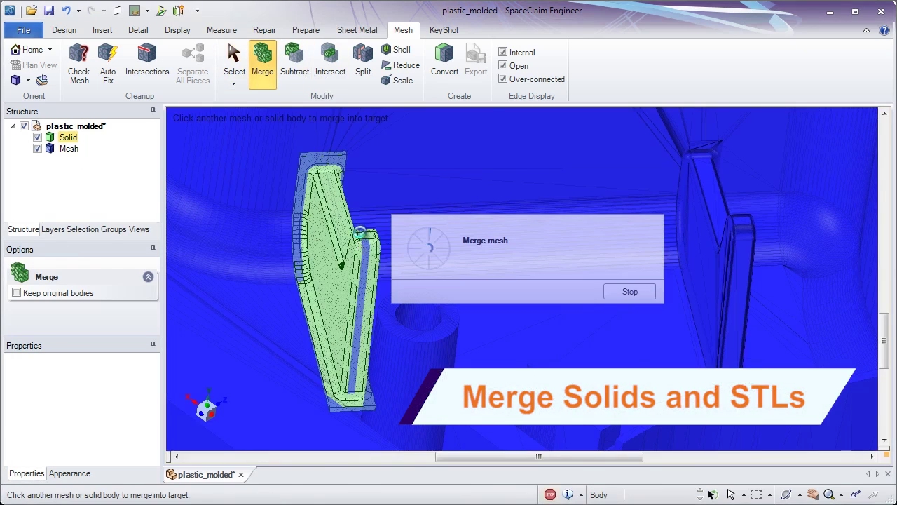
pyautogui.moveTo(368, 244)
pyautogui.mouseDown(button='middle')
pyautogui.moveTo(690, 227)
pyautogui.moveTo(736, 193)
pyautogui.mouseUp(button='middle')
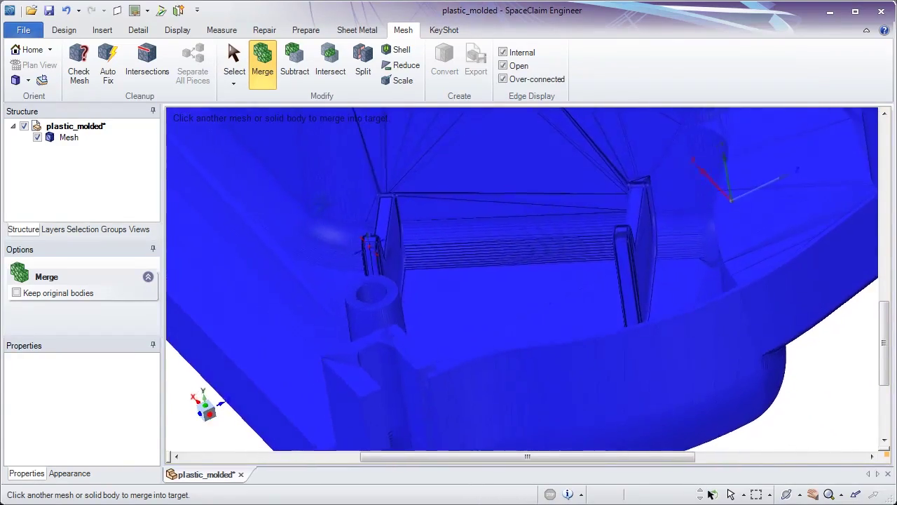